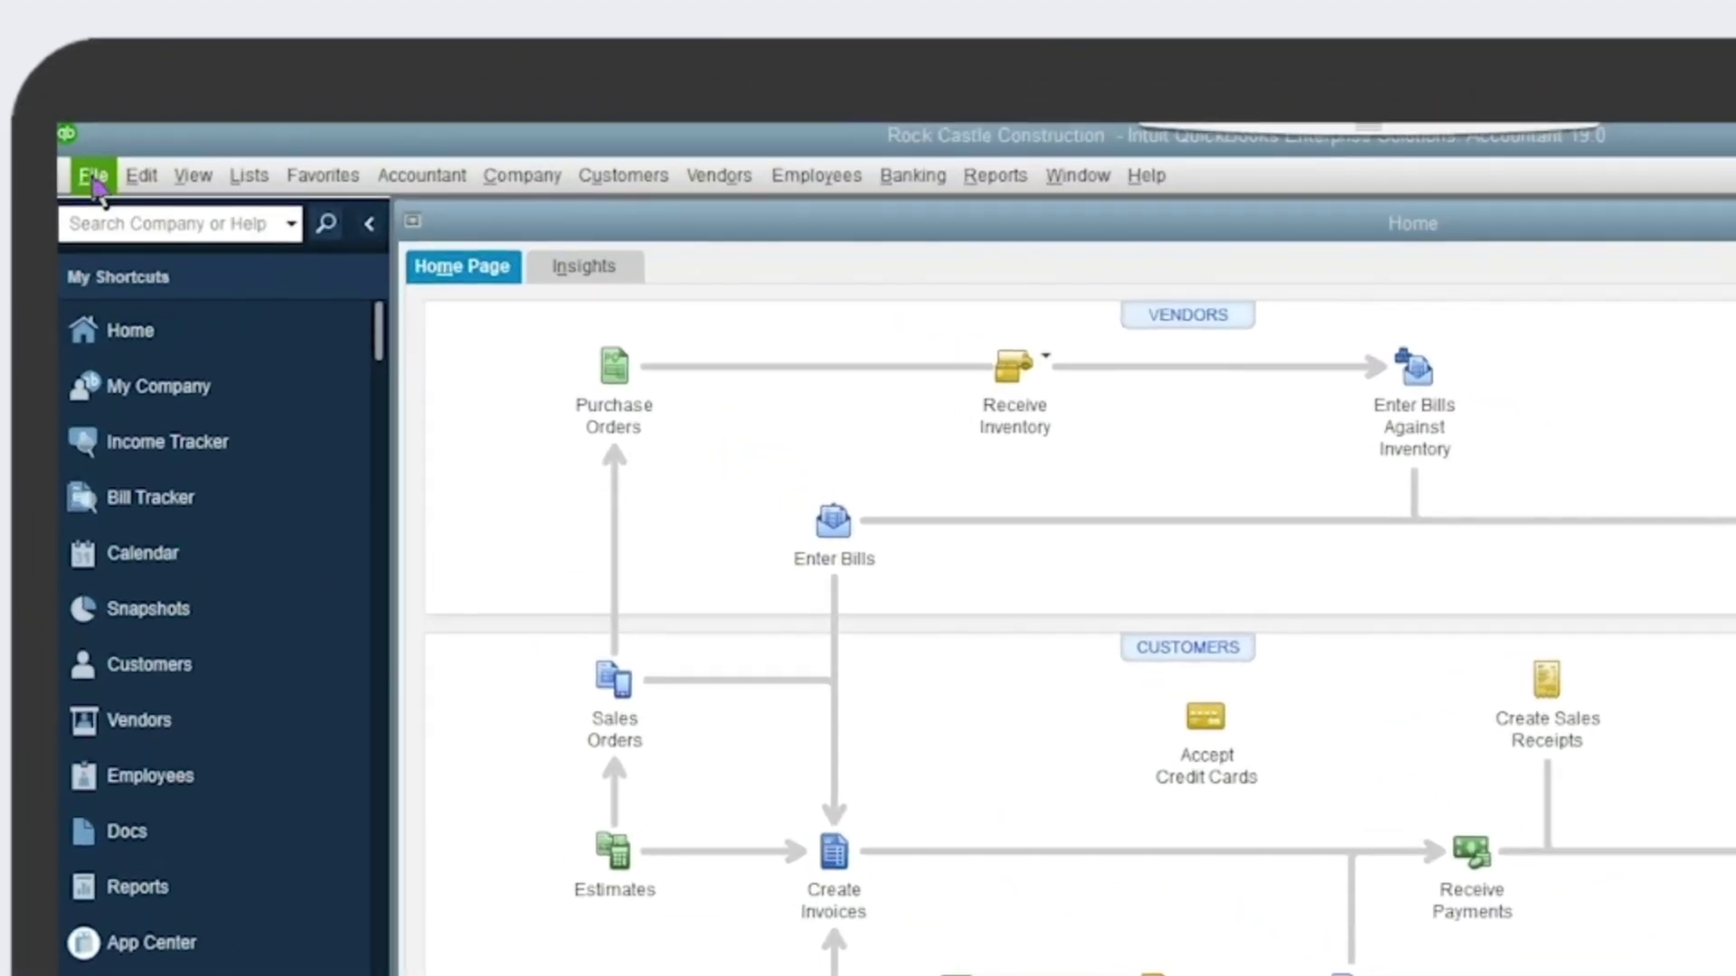
- Choose Setup/Activate Online Backup from the File menu's Back Up Company options
{"action": "left_click", "coordinate": [93, 175]}
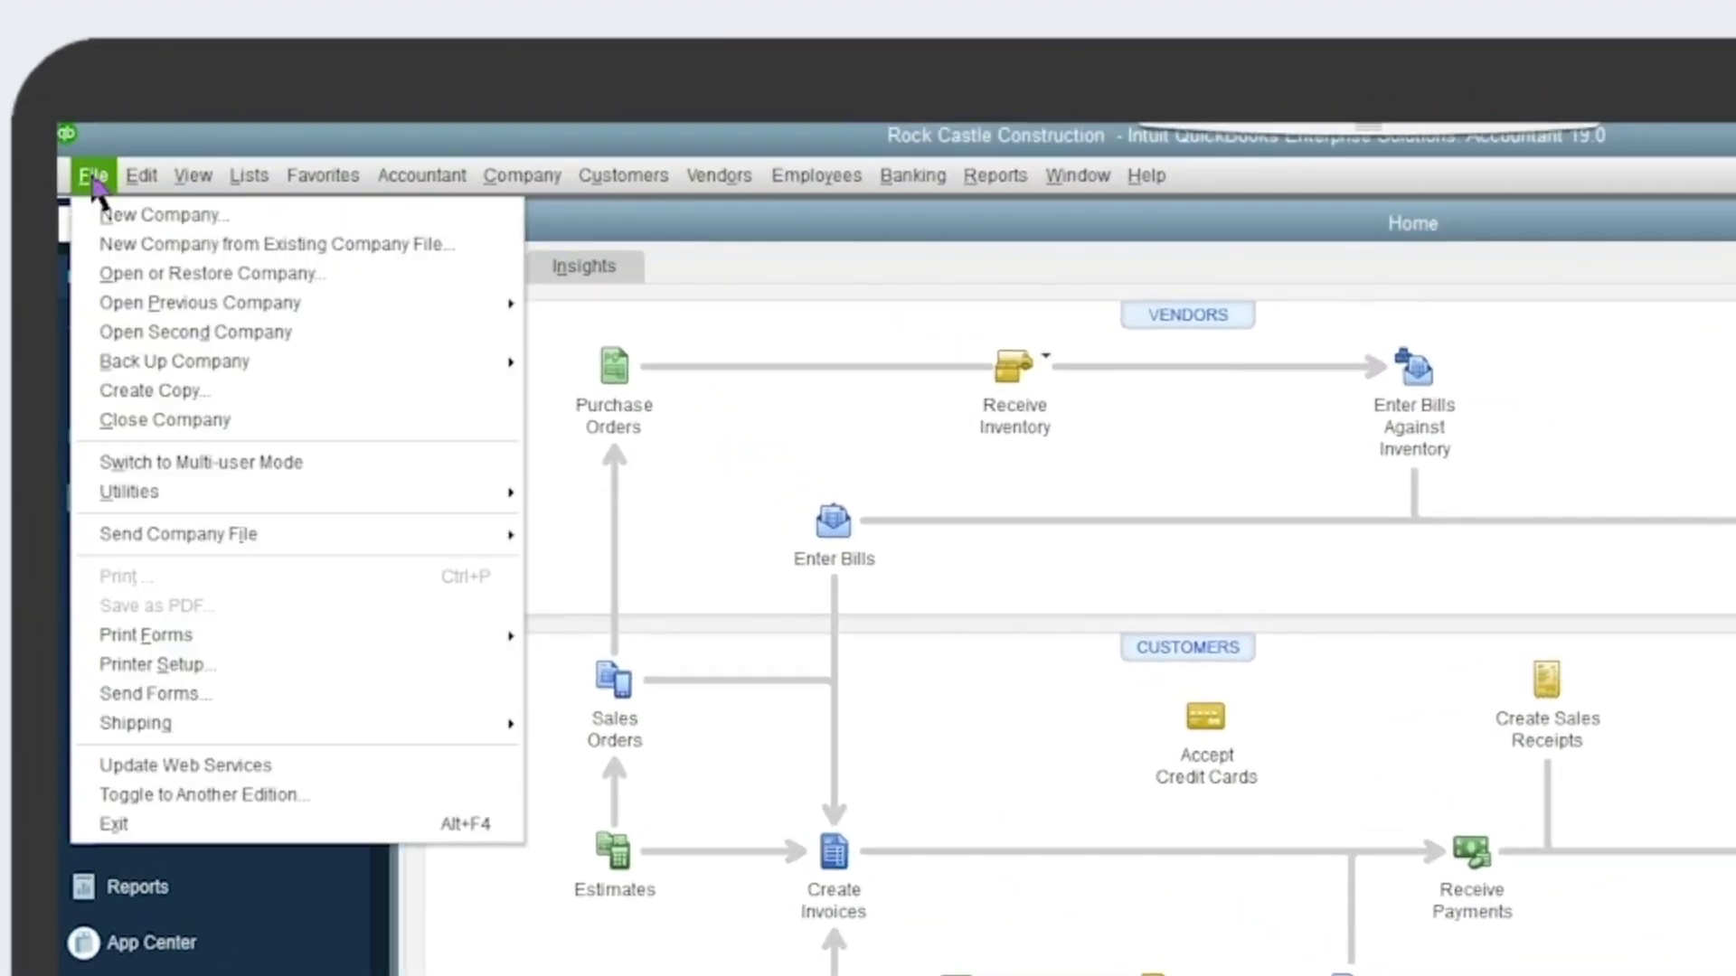
{"action": "mouse_move", "coordinate": [272, 363]}
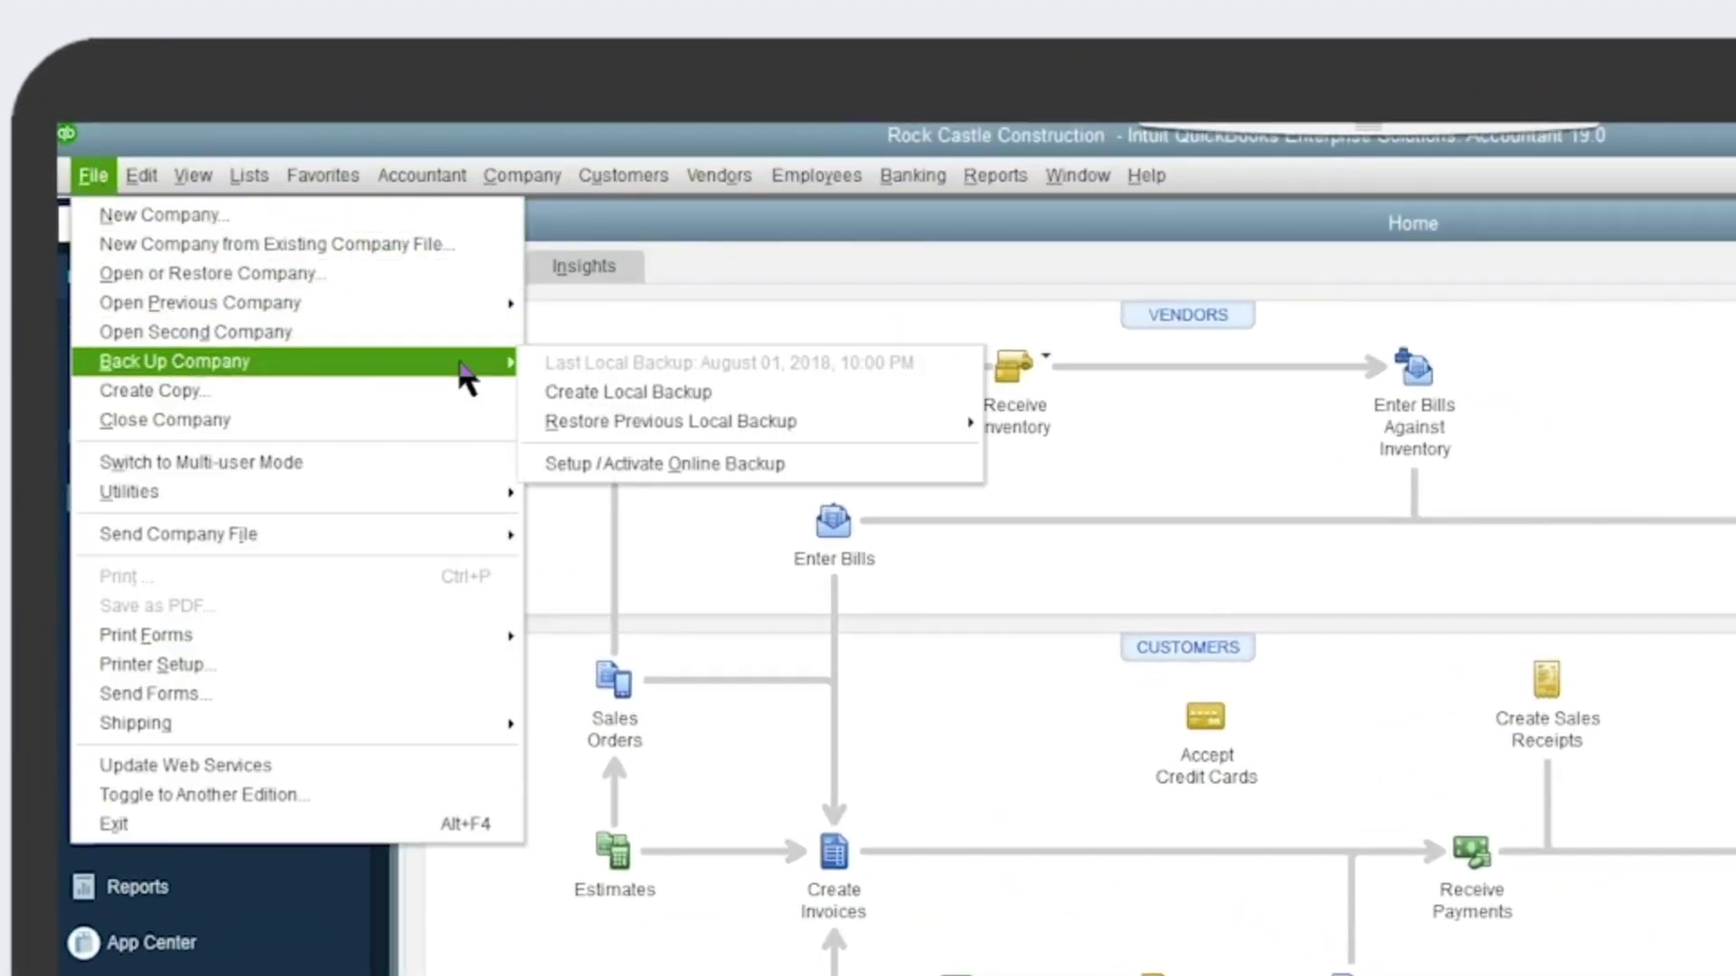
{"action": "left_click", "coordinate": [656, 465]}
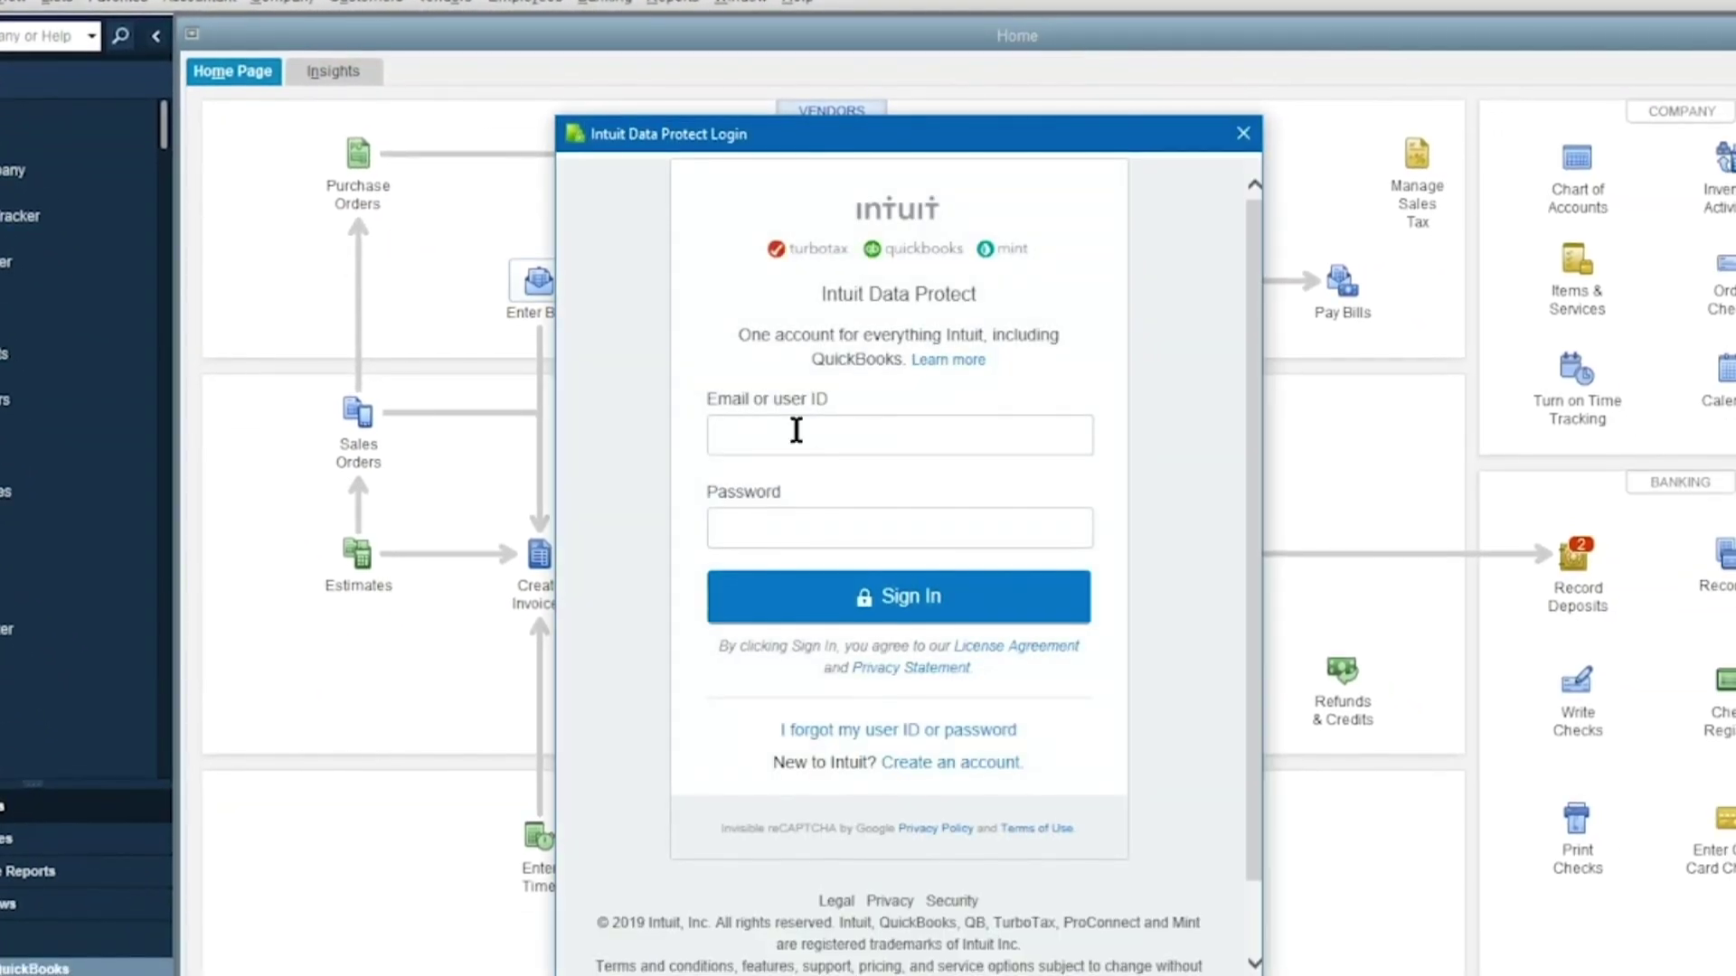
- Enter the email and password and sign in to Intuit Data Protect
{"action": "left_click", "coordinate": [794, 422]}
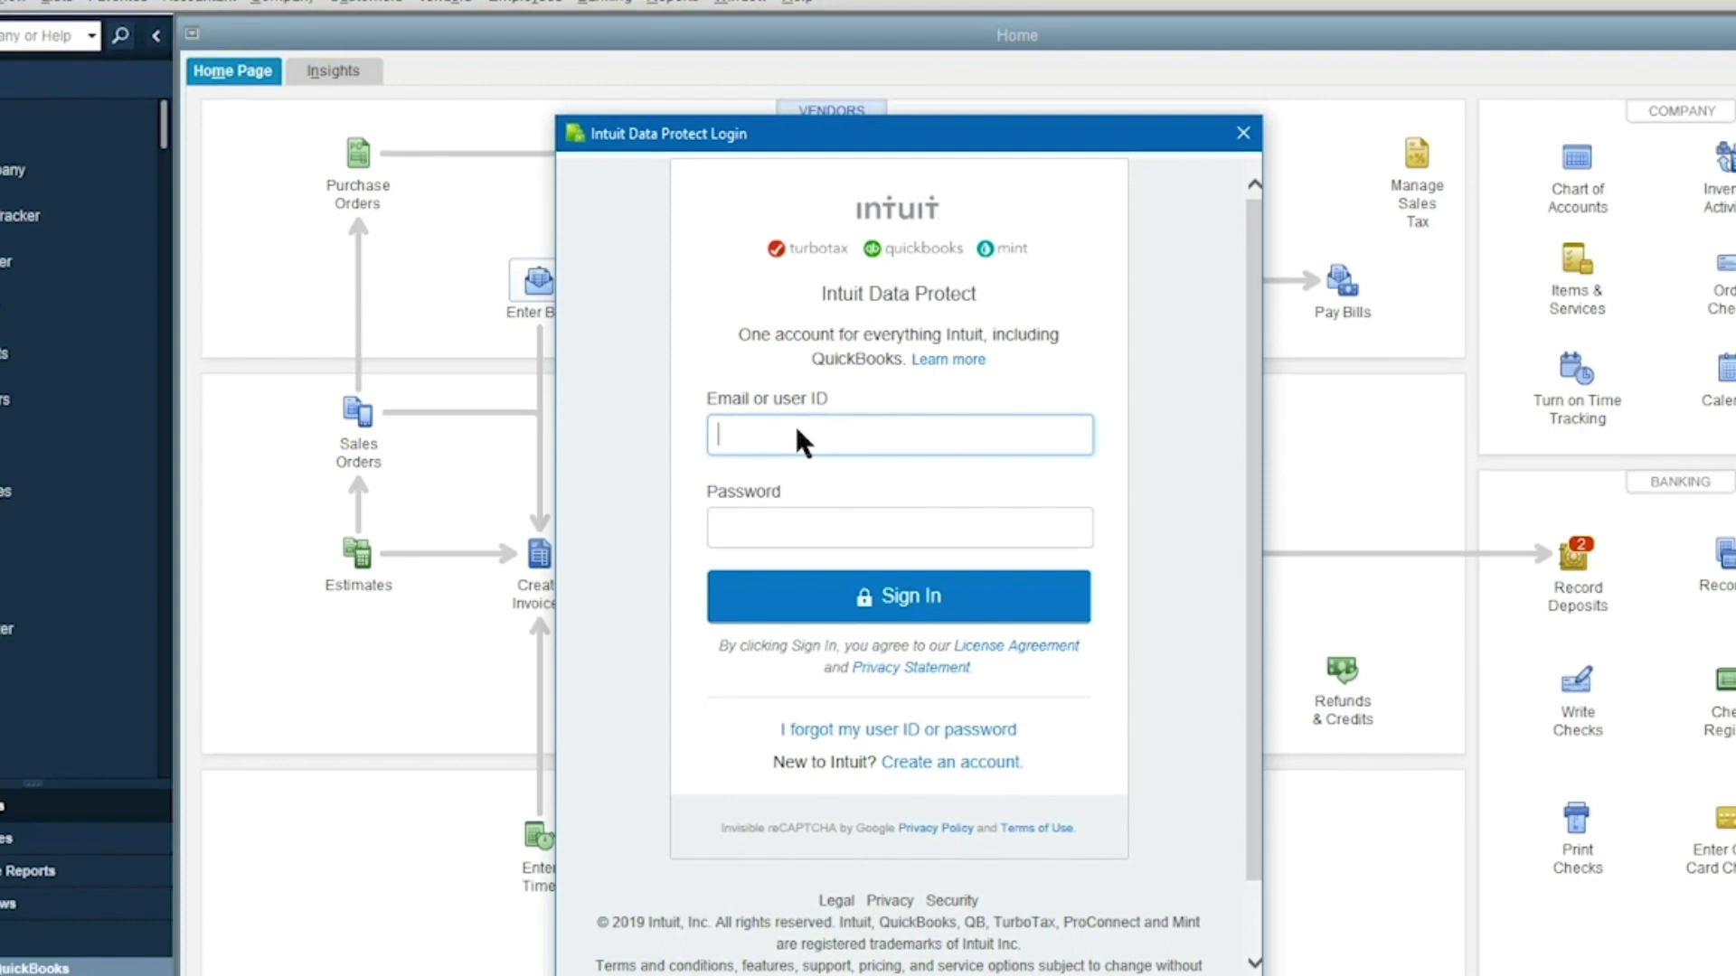
{"action": "key", "text": "Tab"}
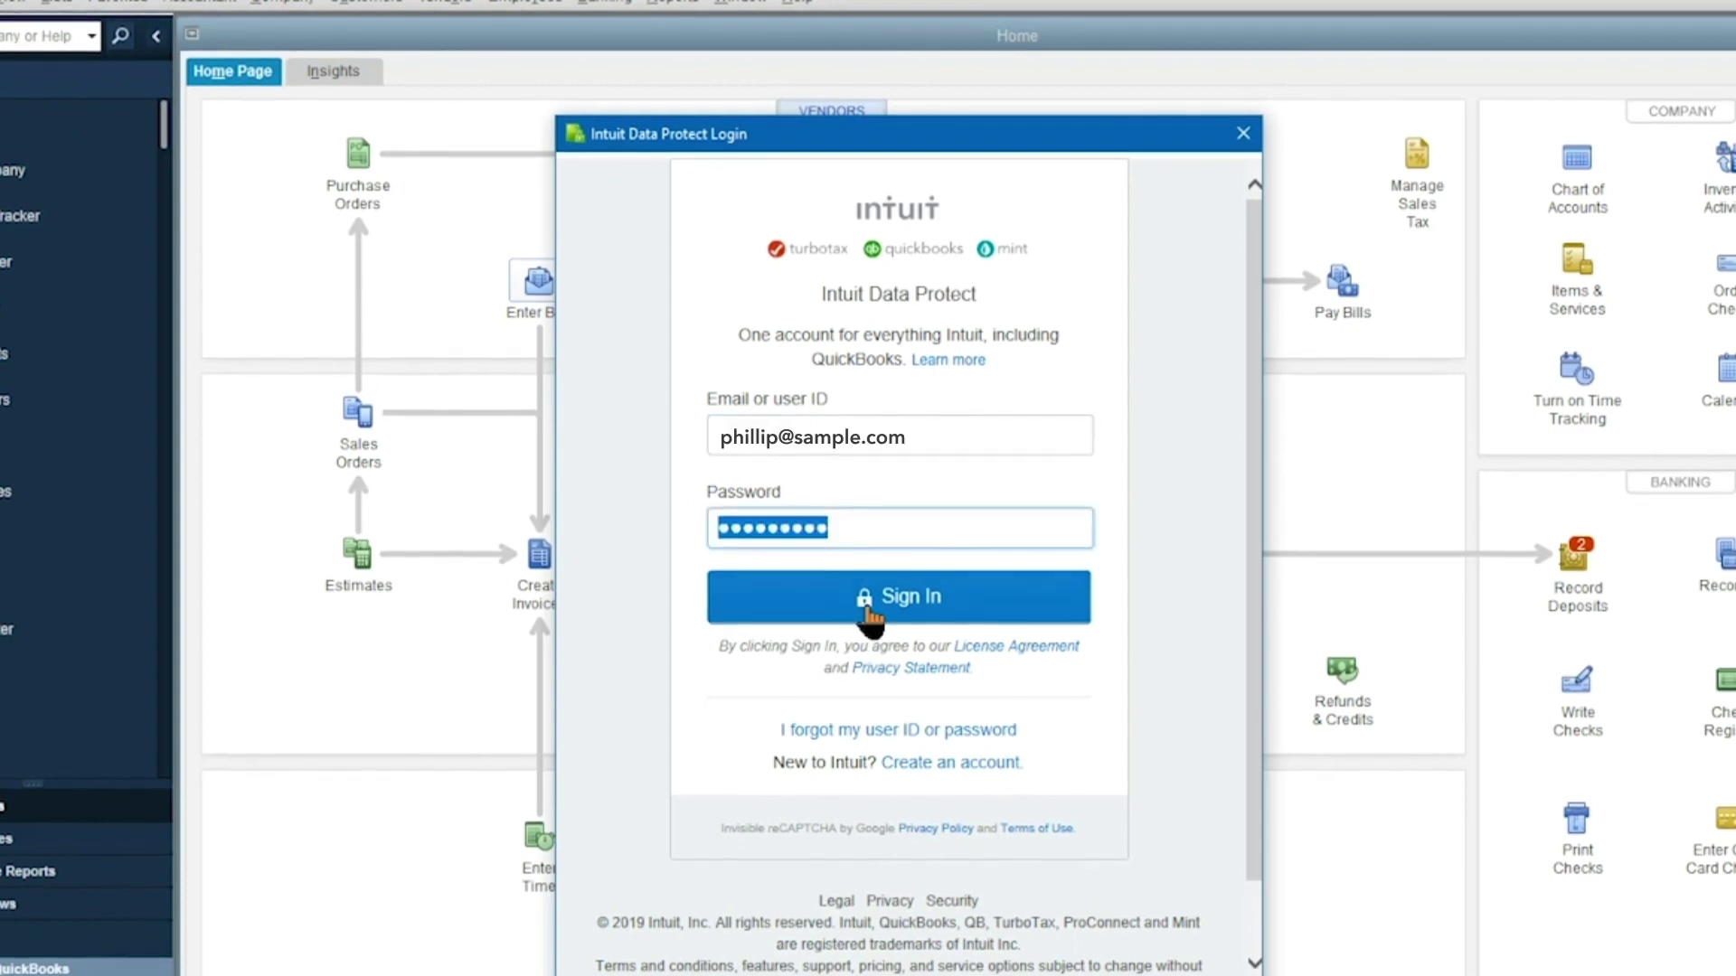
{"action": "left_click", "coordinate": [864, 598]}
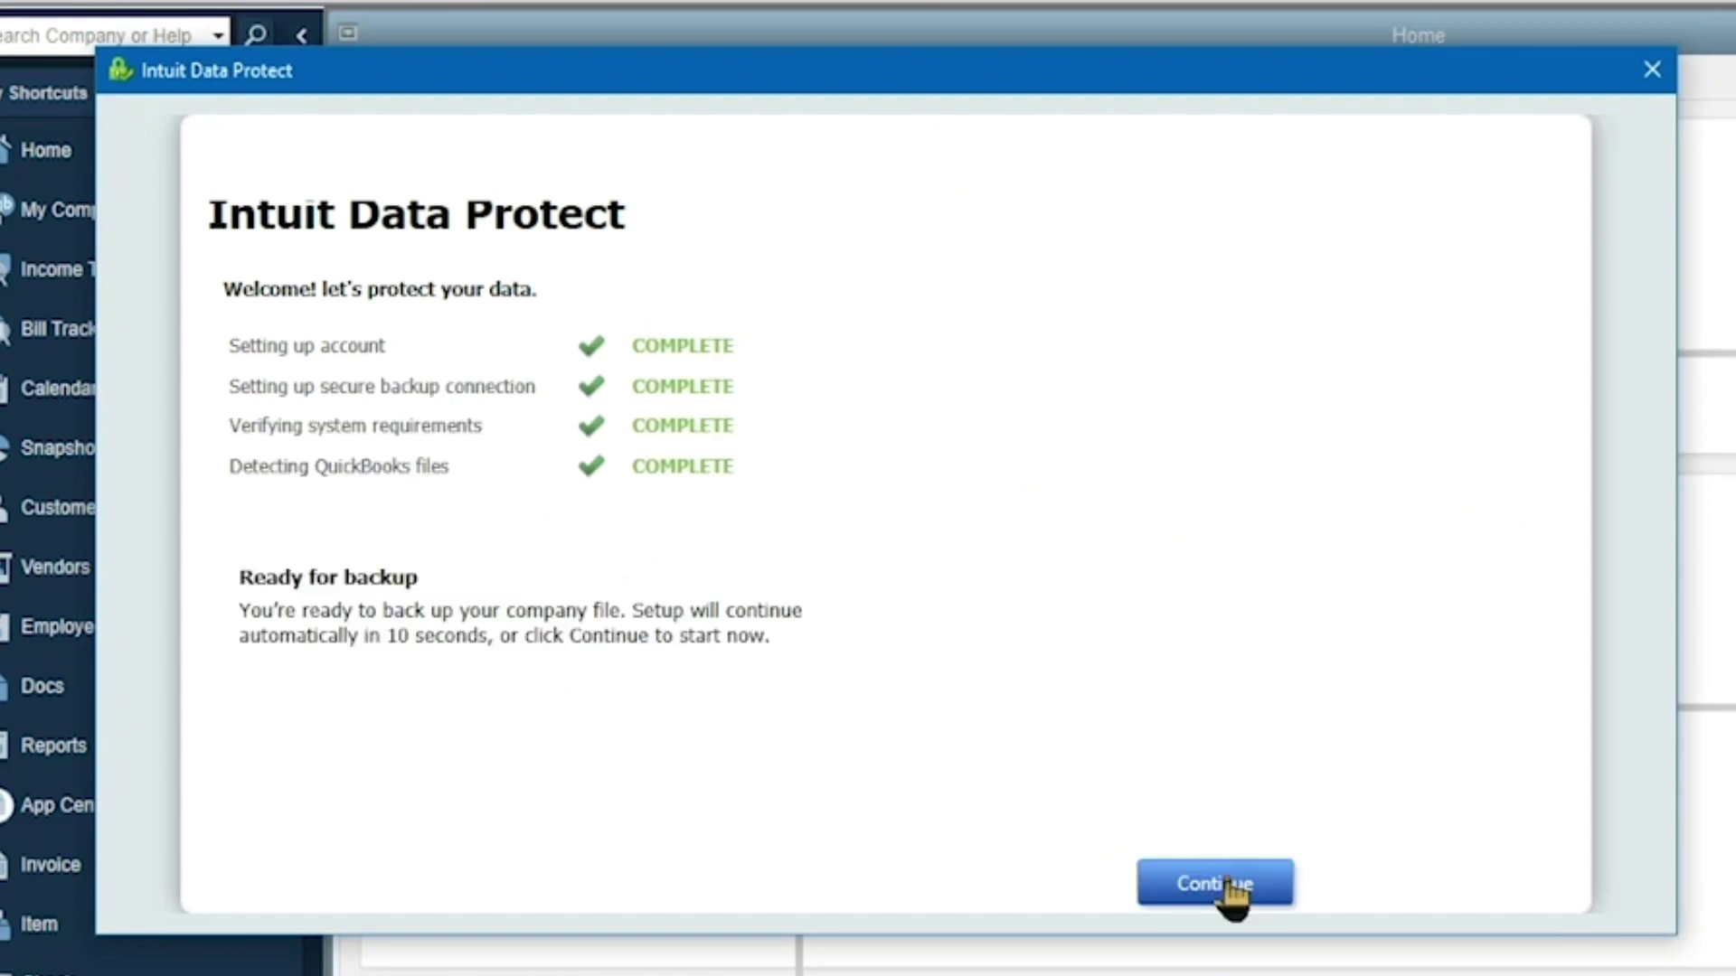
- Keep all company files checked, cancelling the Find other company files browser
{"action": "left_click", "coordinate": [1228, 885]}
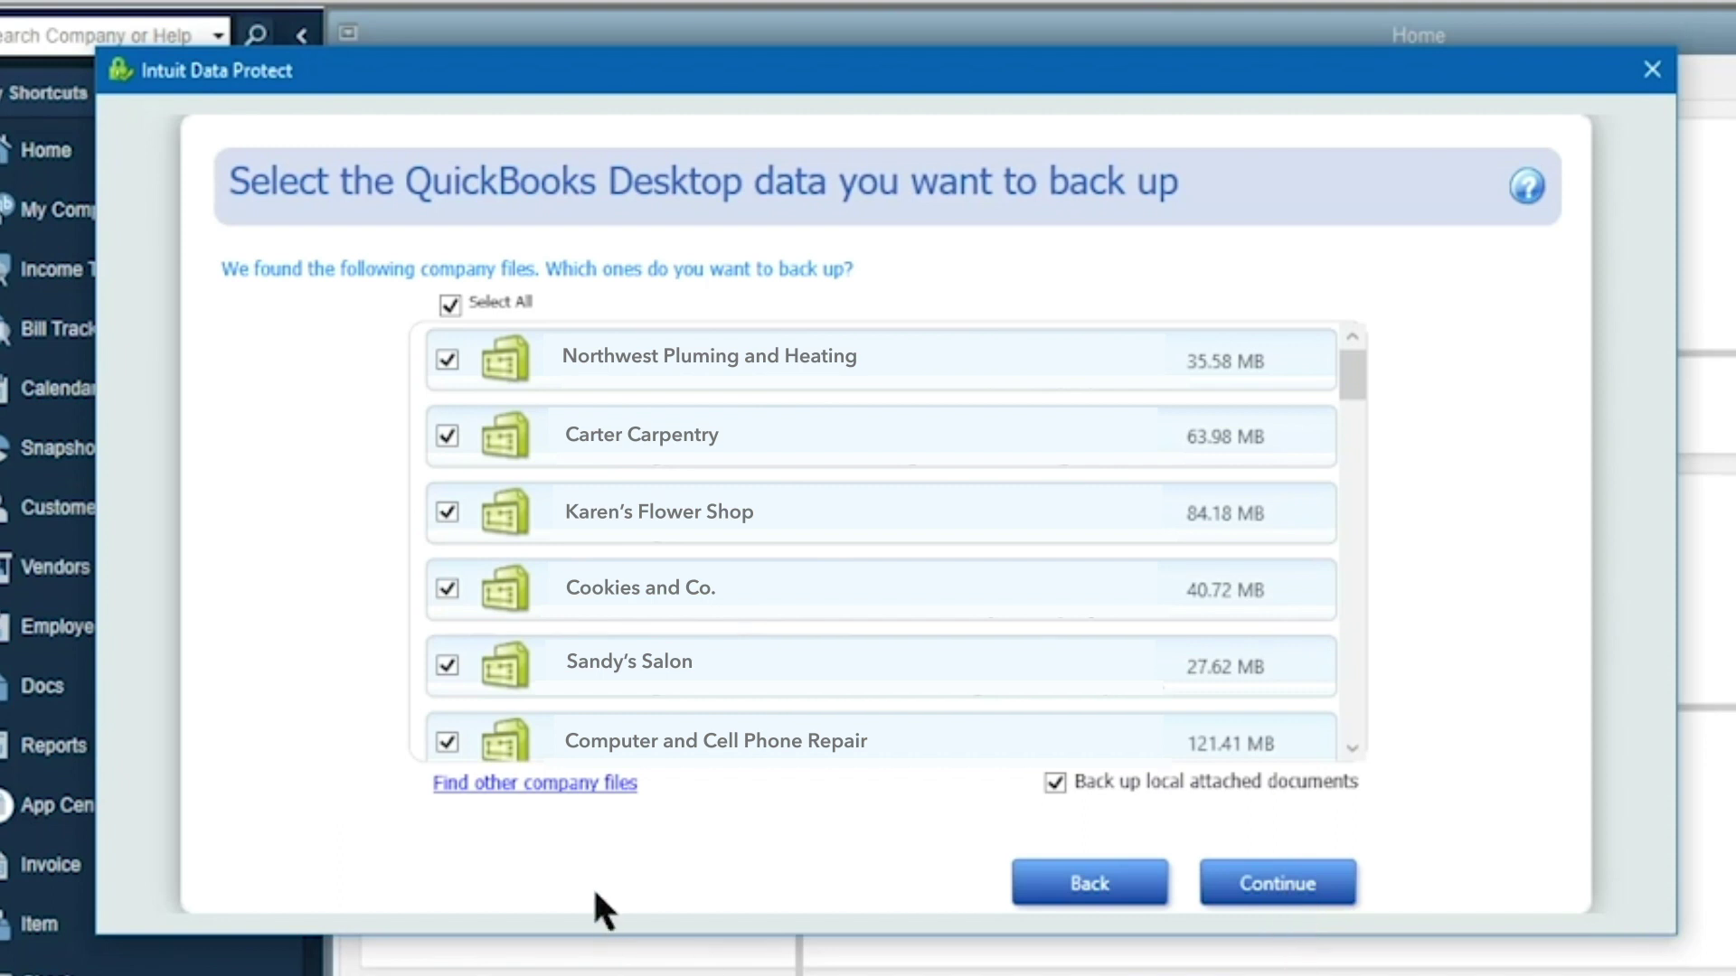
{"action": "left_click", "coordinate": [558, 786]}
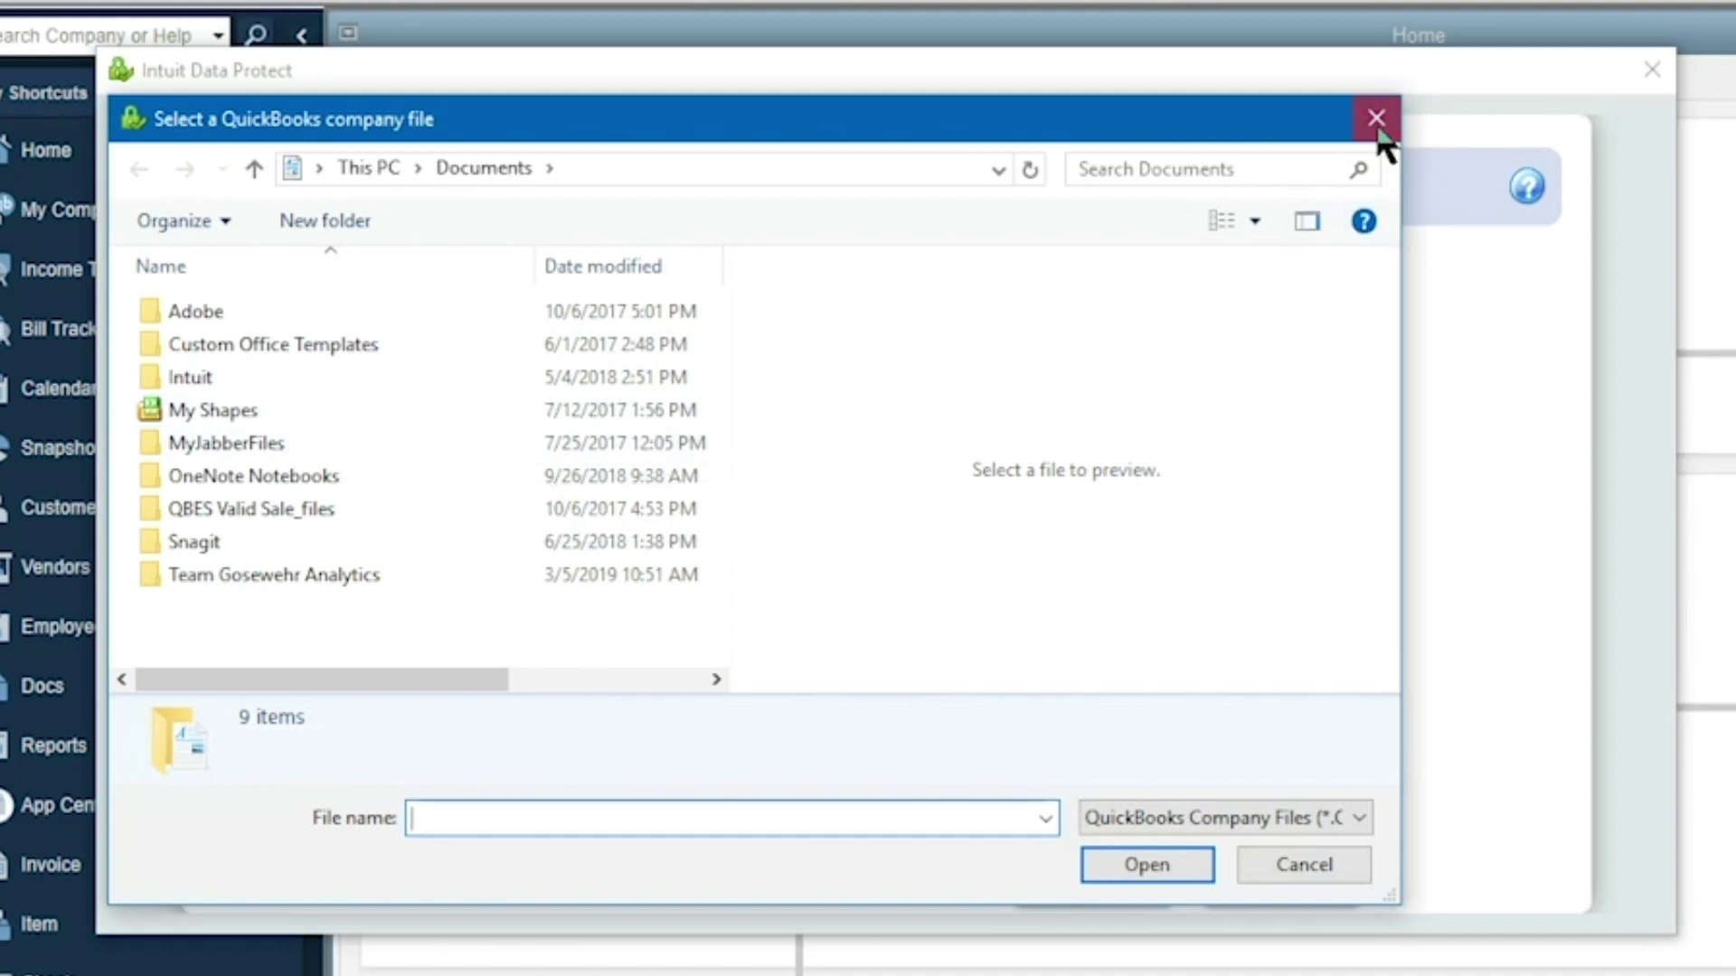
{"action": "left_click", "coordinate": [1377, 120]}
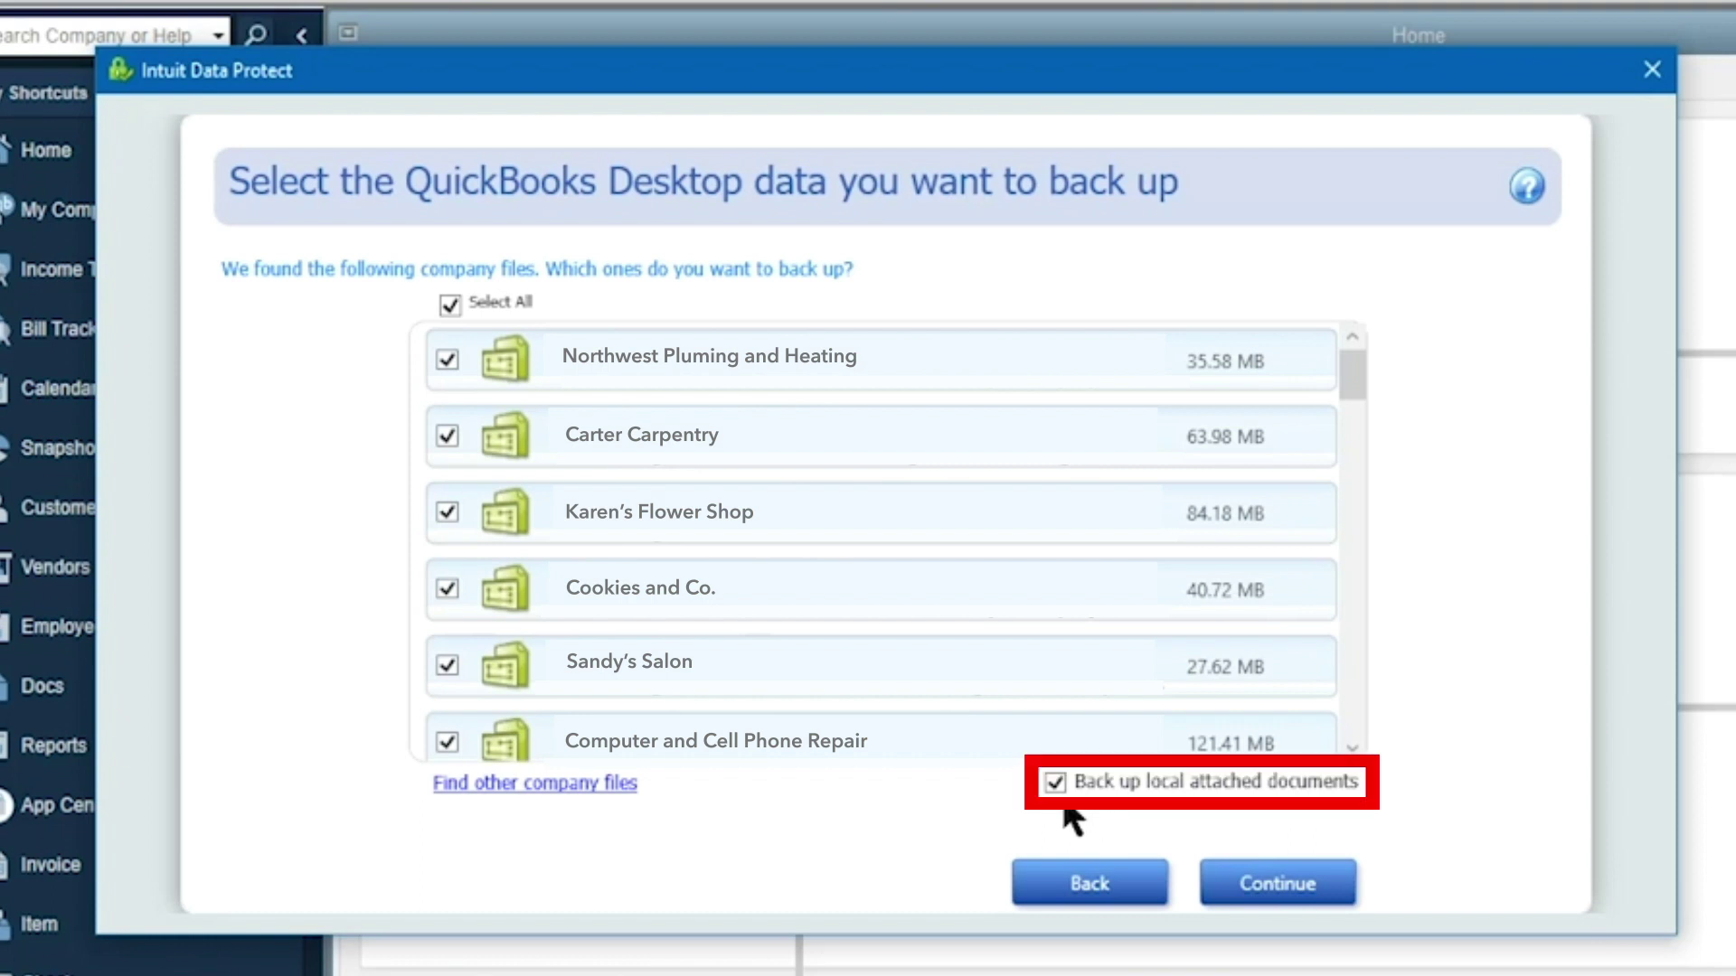
- Include the My Music and My Pictures folders in the backup
{"action": "left_click", "coordinate": [1312, 906]}
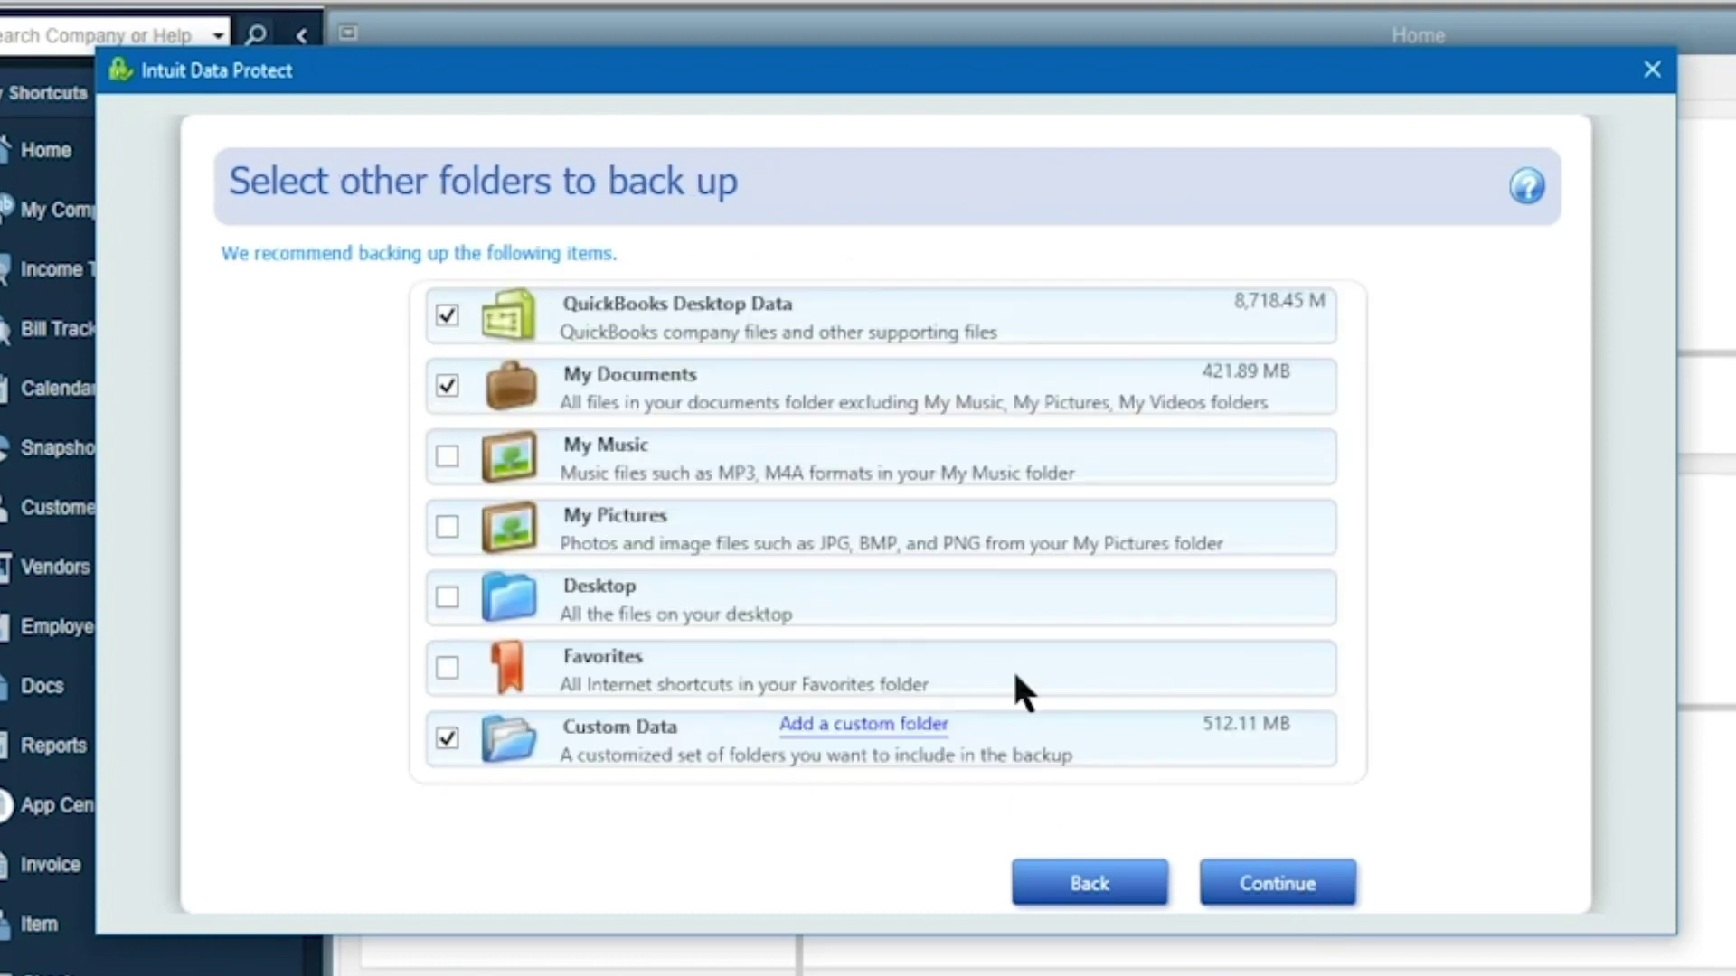
{"action": "left_click", "coordinate": [447, 457]}
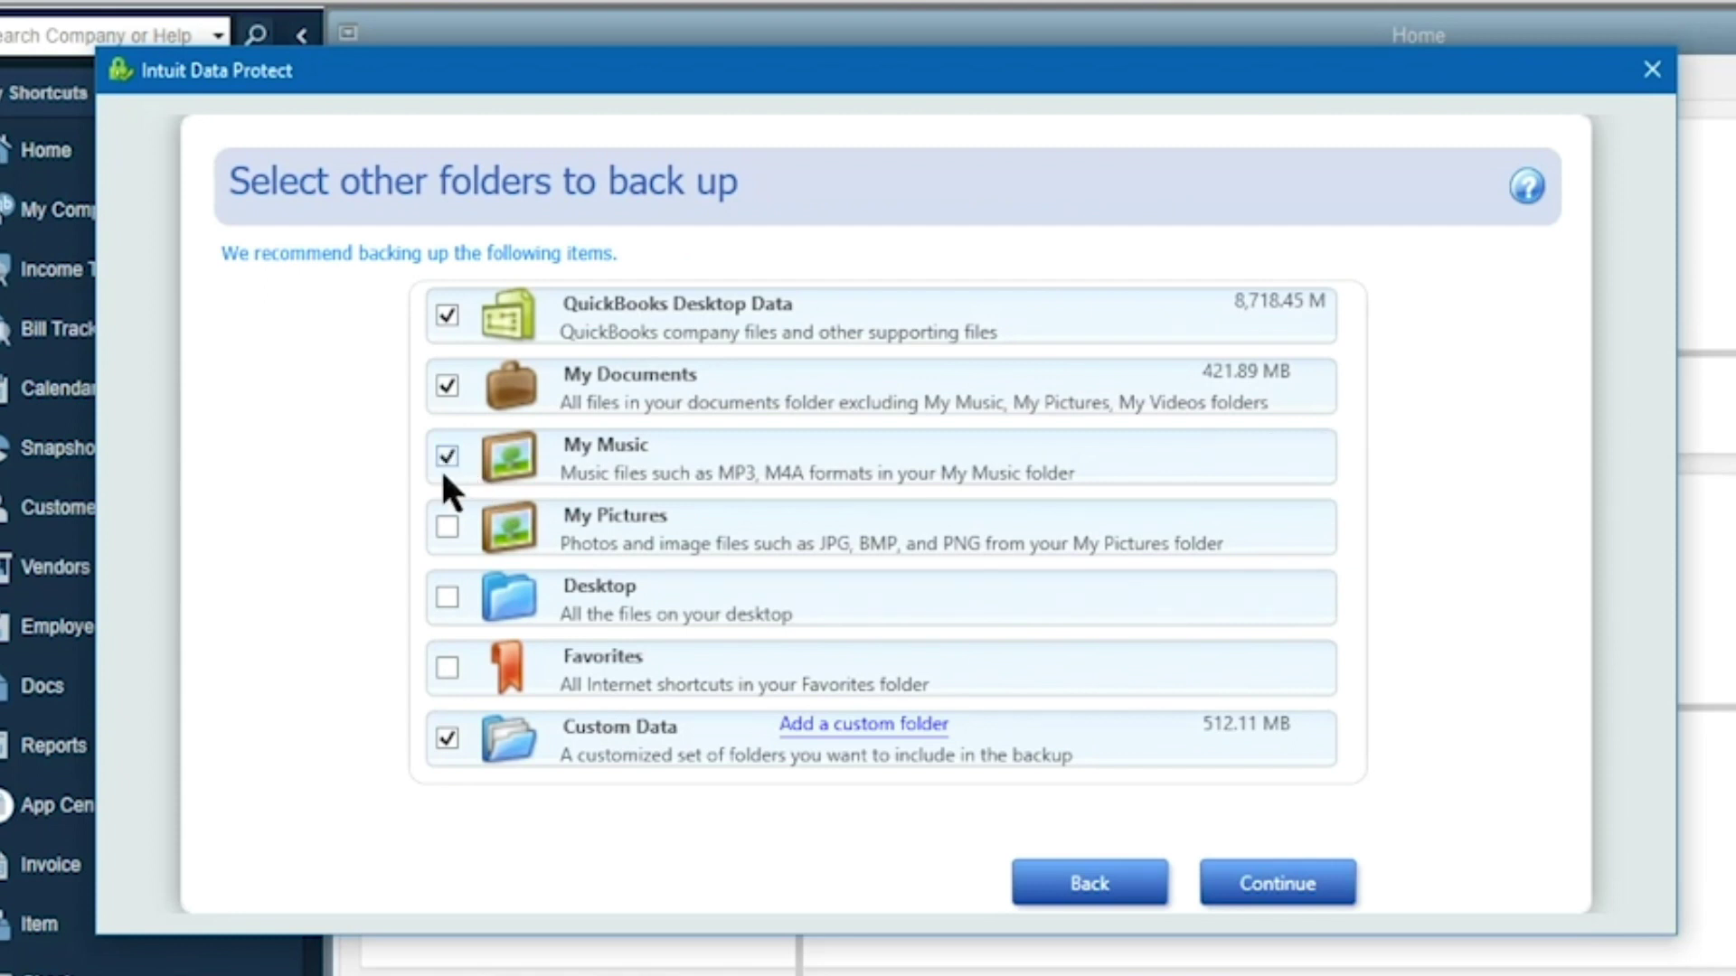
{"action": "left_click", "coordinate": [444, 527]}
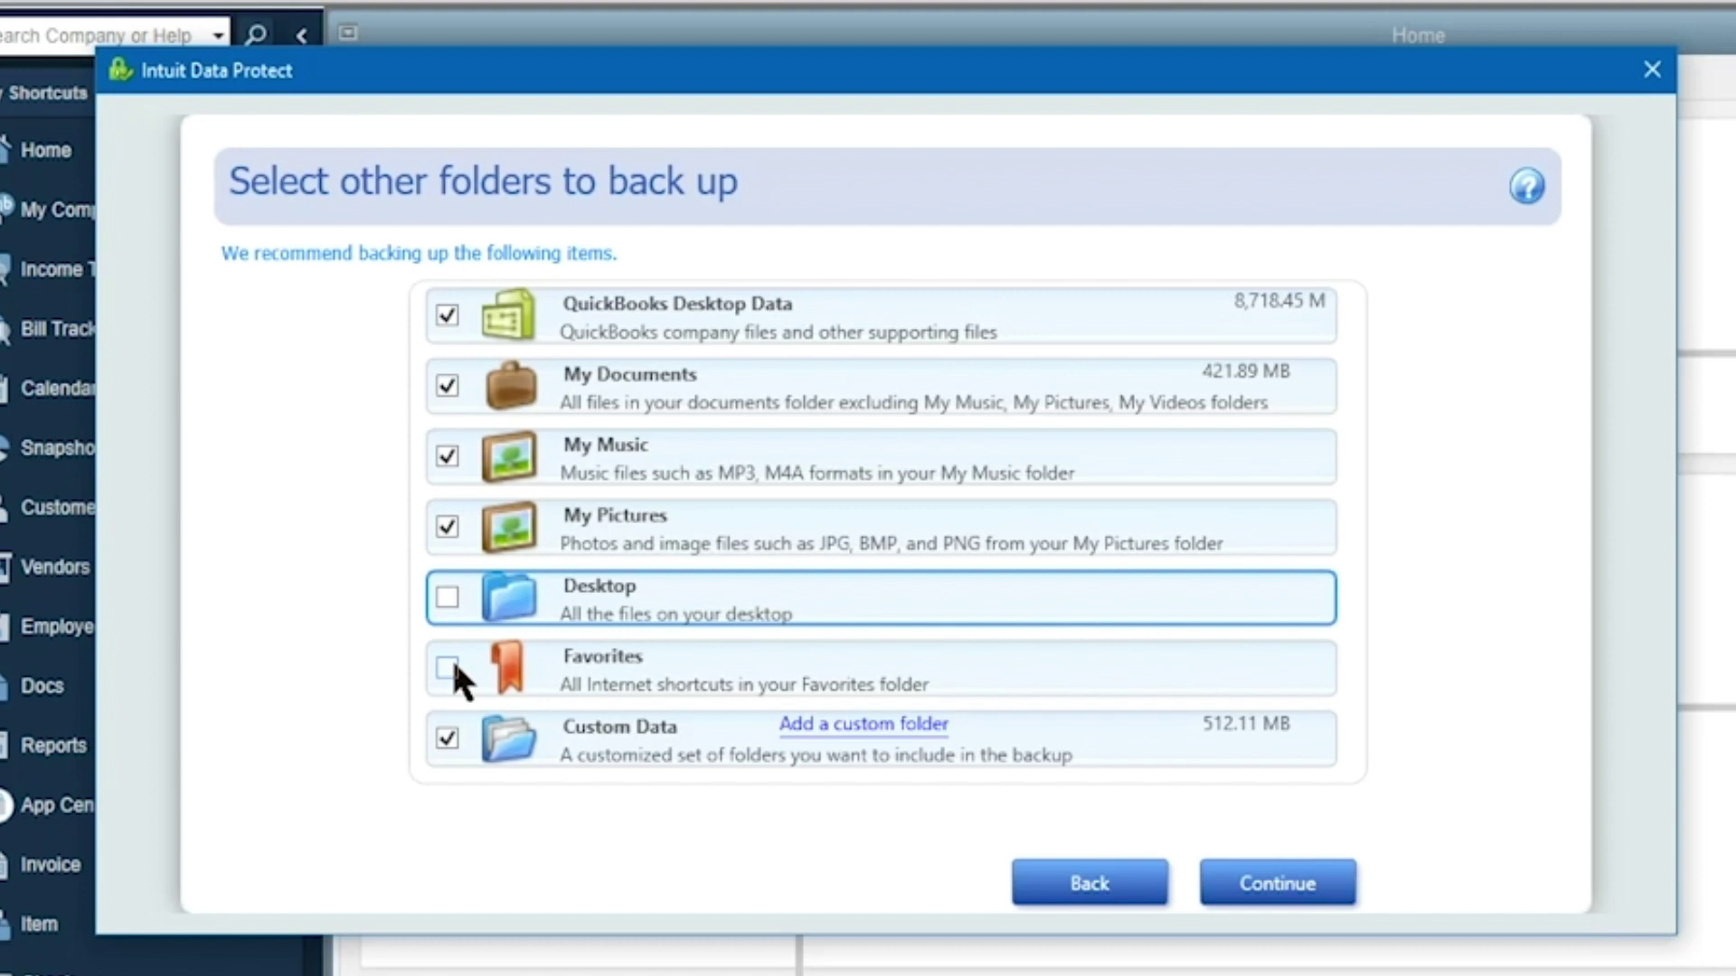
{"action": "left_click", "coordinate": [1283, 889]}
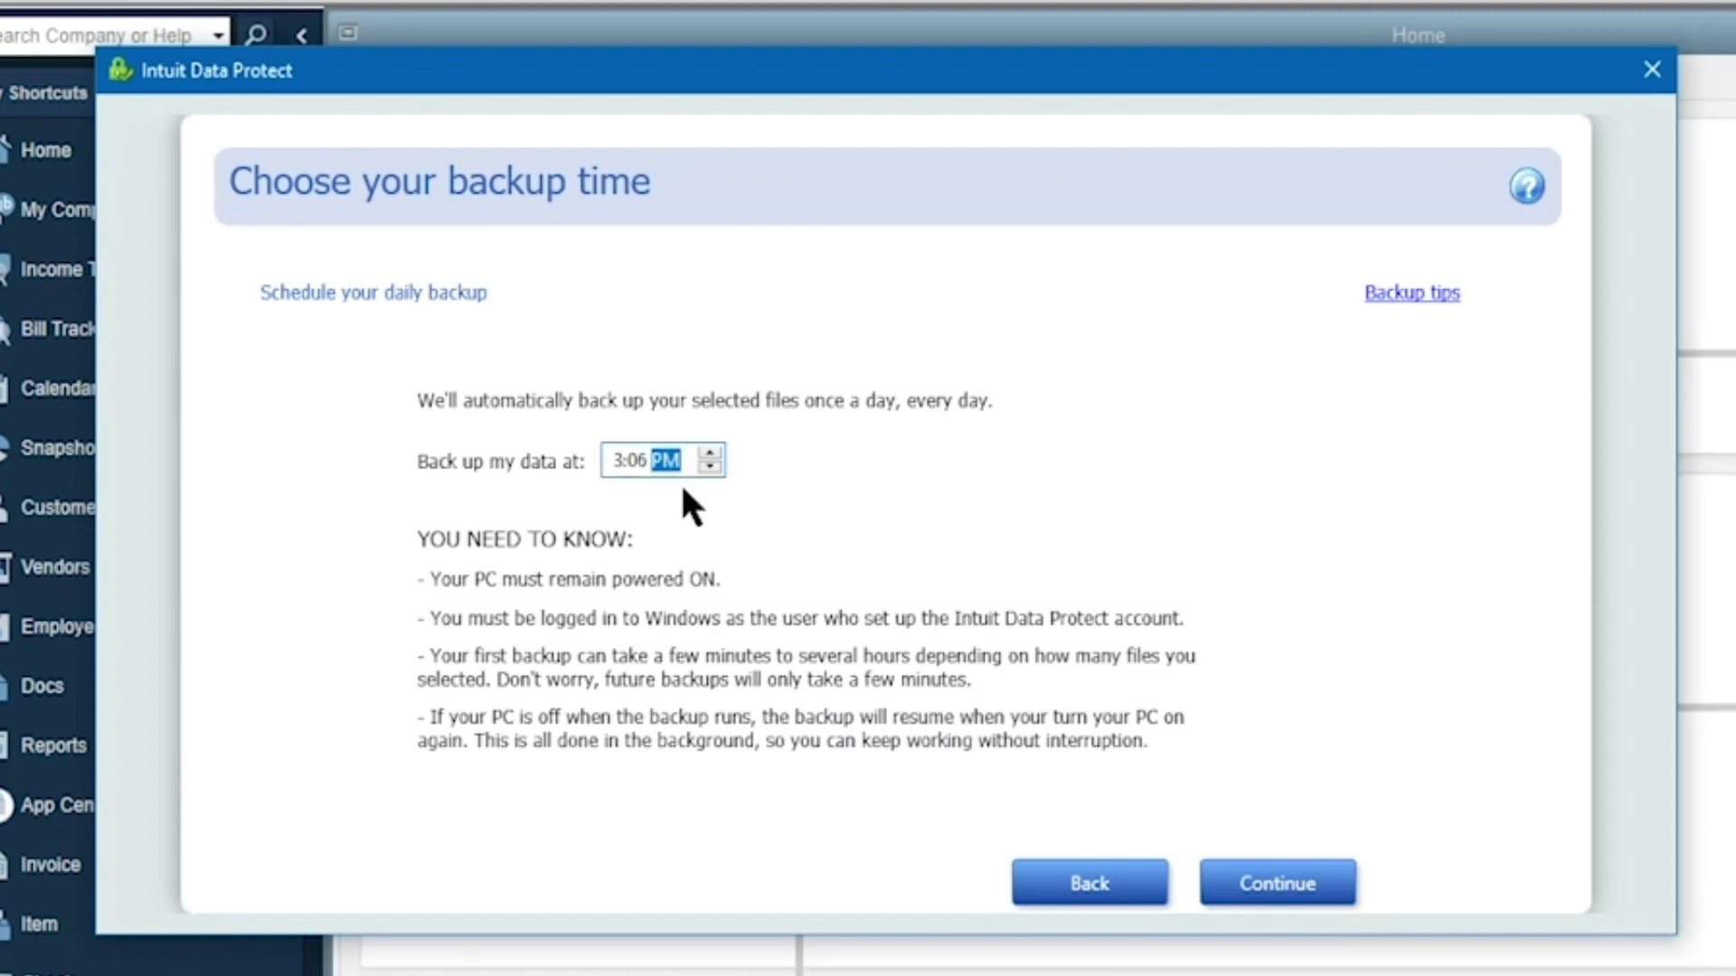
- Accept 3:06 AM as the daily backup time
{"action": "left_click", "coordinate": [1285, 890]}
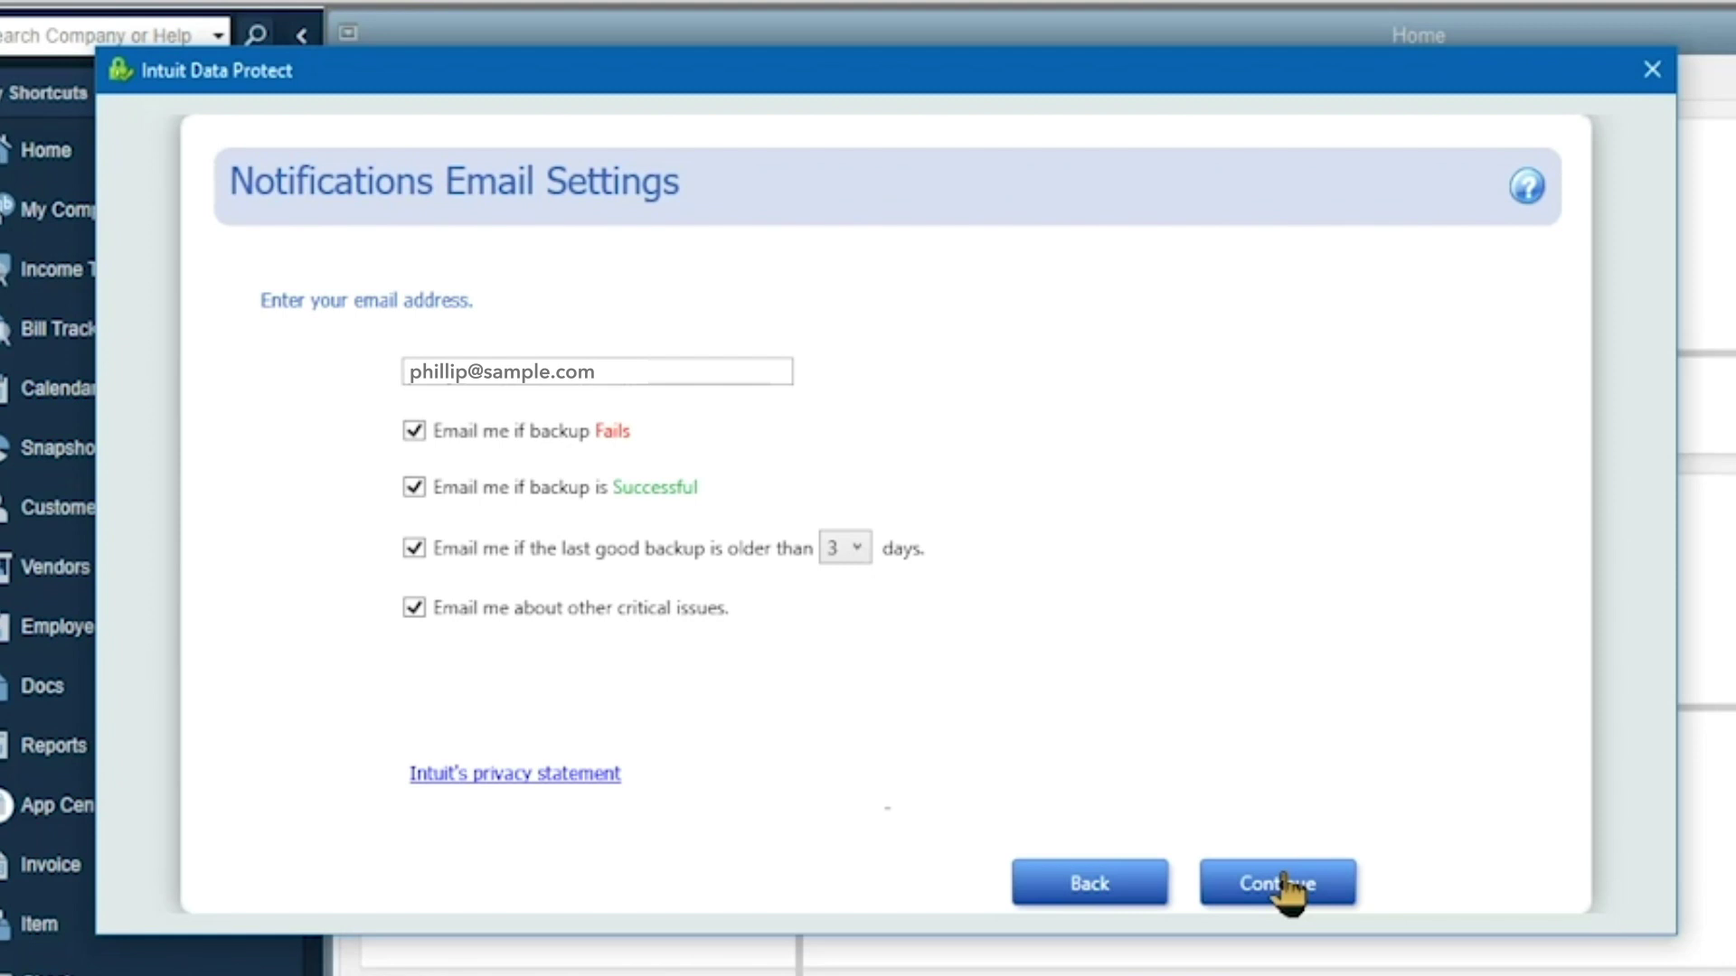
- Keep all email notification alerts checked and finish the setup
{"action": "left_click", "coordinate": [1285, 885]}
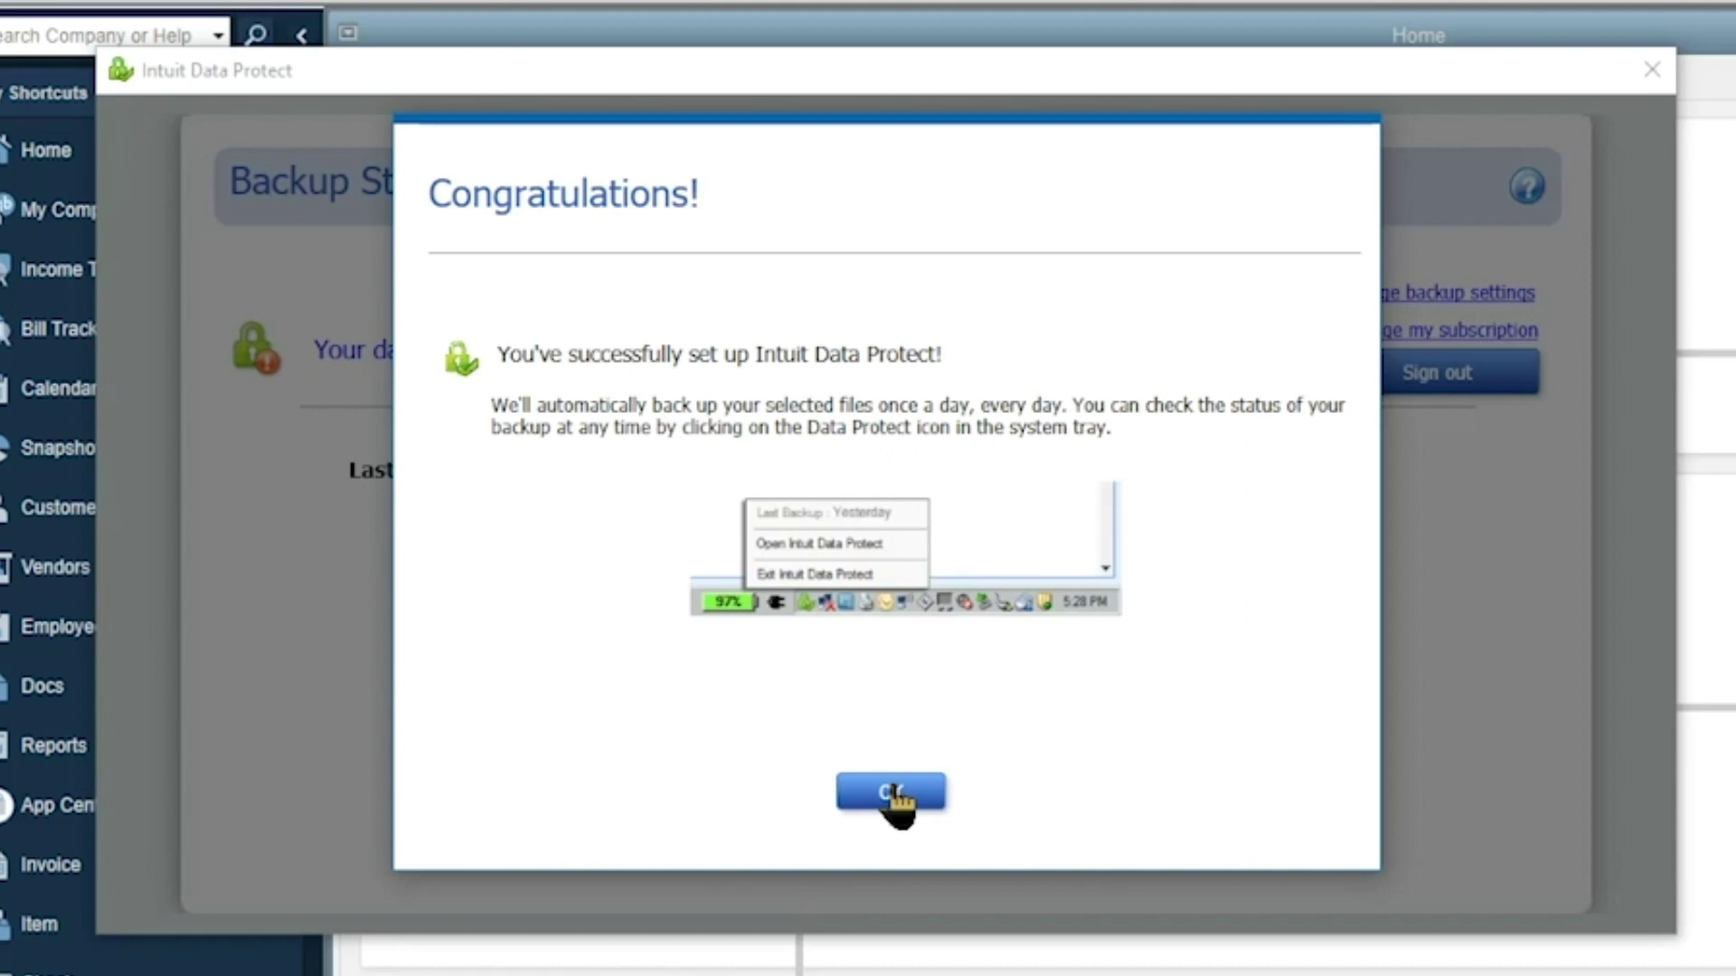
{"action": "left_click", "coordinate": [896, 801]}
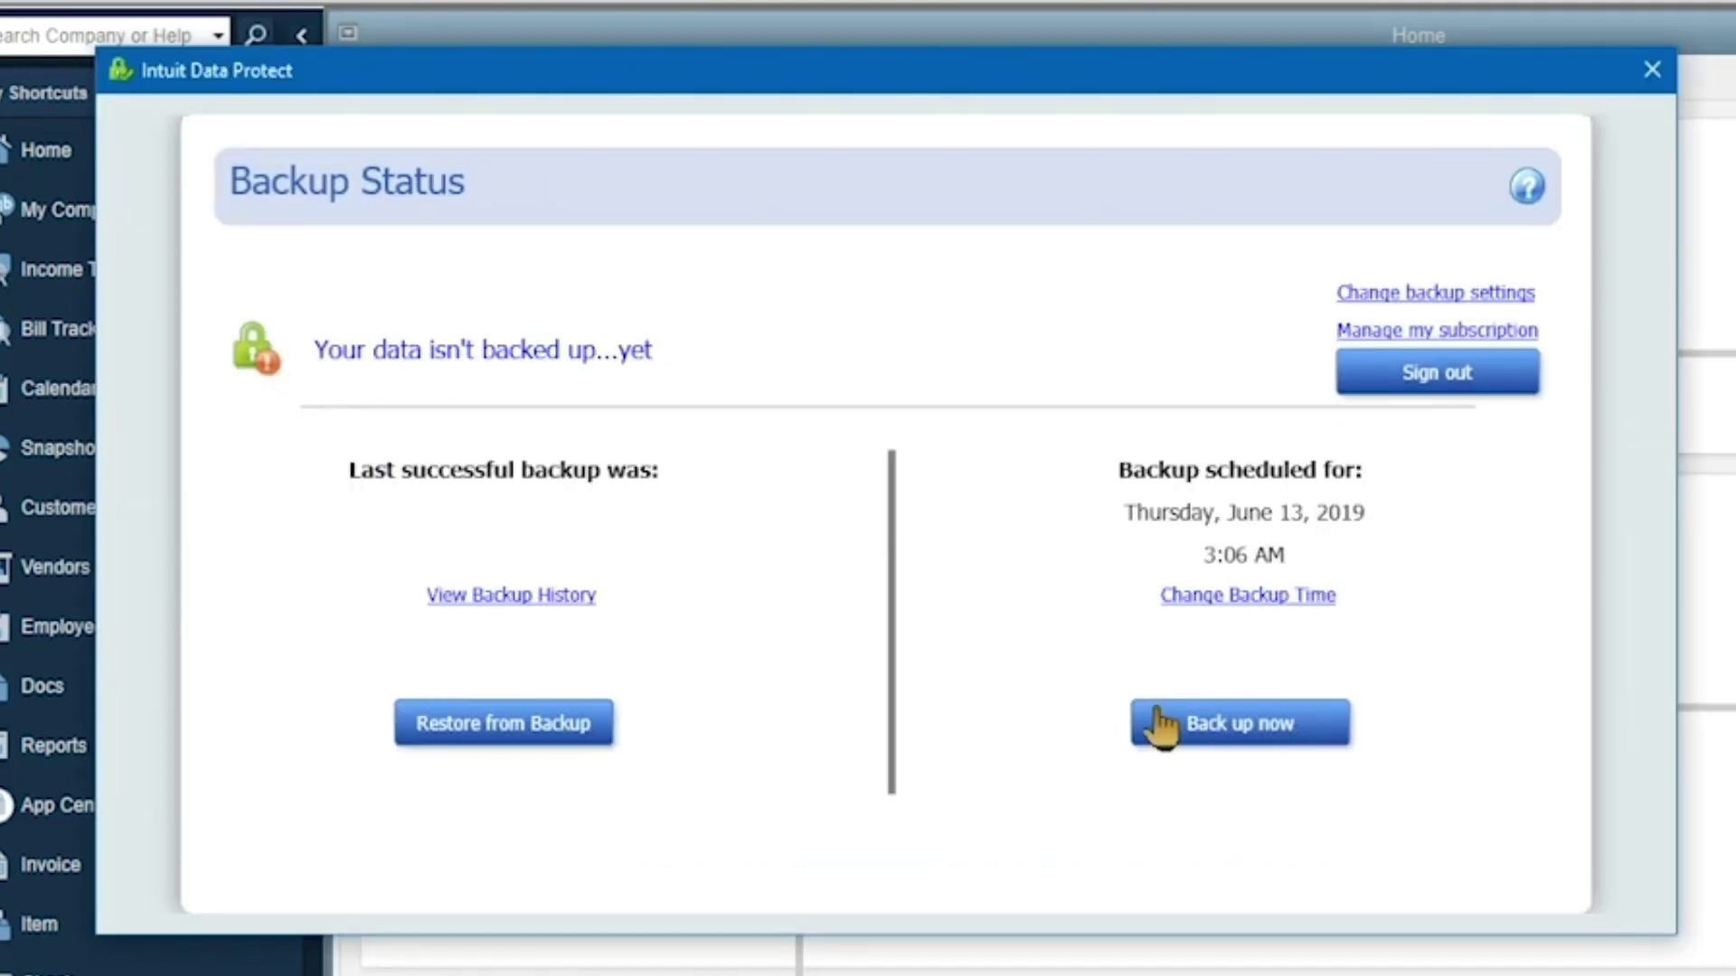